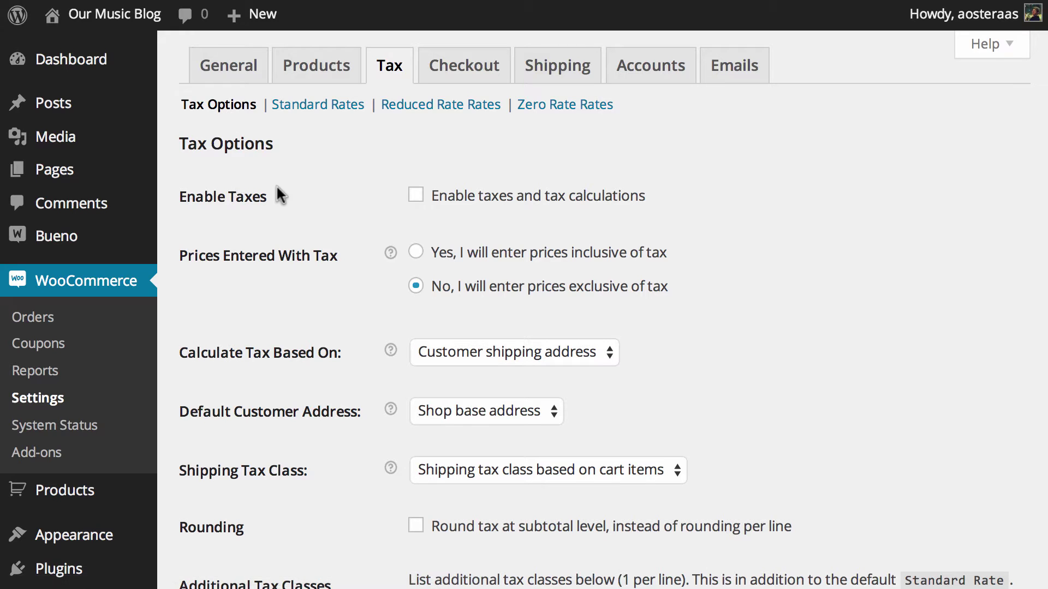
# Enable taxes and tax calculations, leaving prices entered exclusive of tax
pyautogui.click(415, 195)
pyautogui.click(558, 260)
pyautogui.click(532, 290)
pyautogui.scroll(-3, 346, 286)
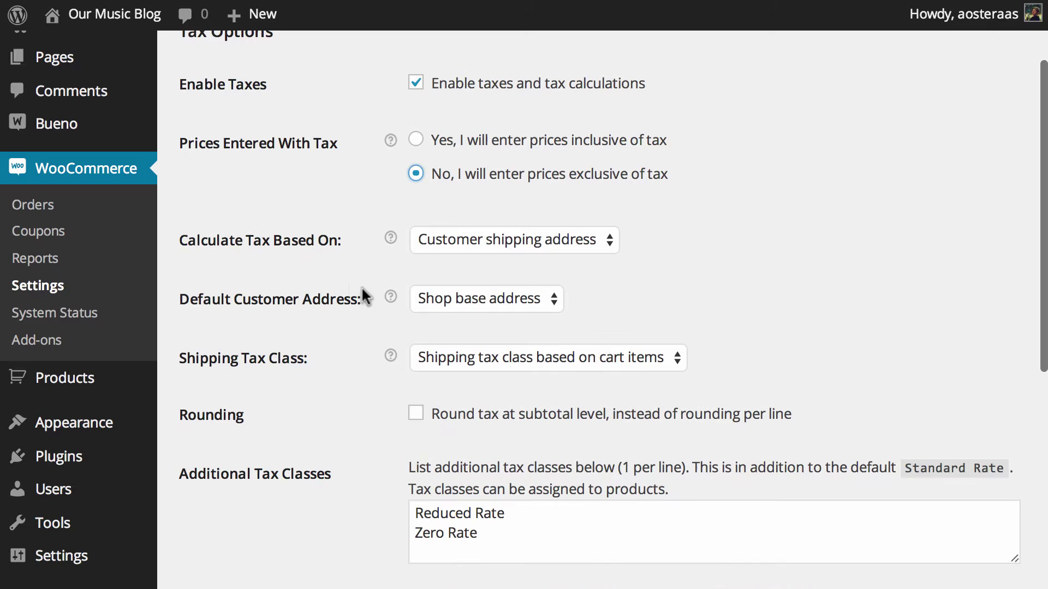
pyautogui.click(550, 243)
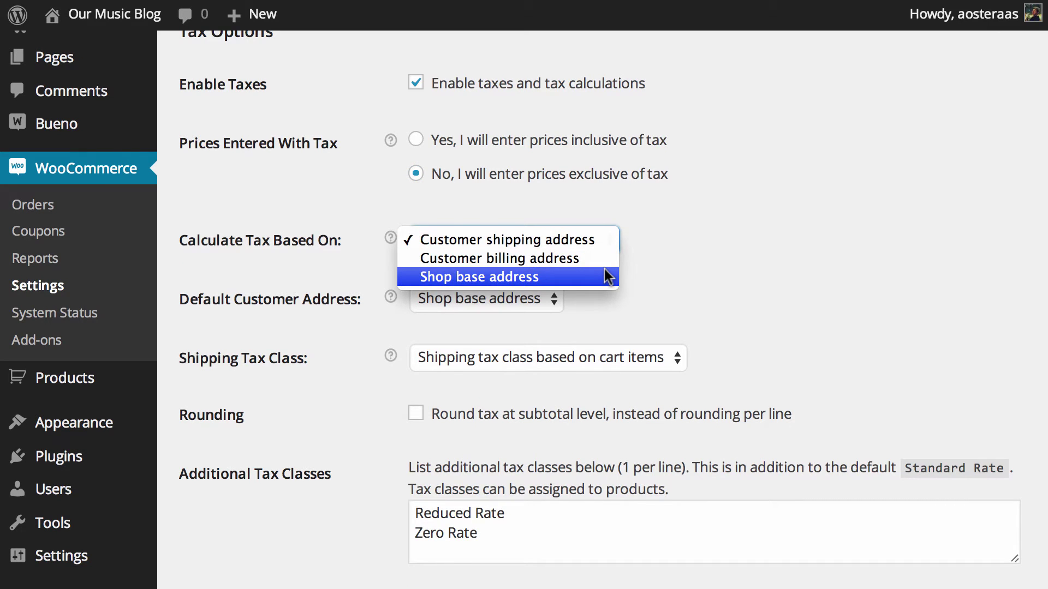
pyautogui.click(571, 242)
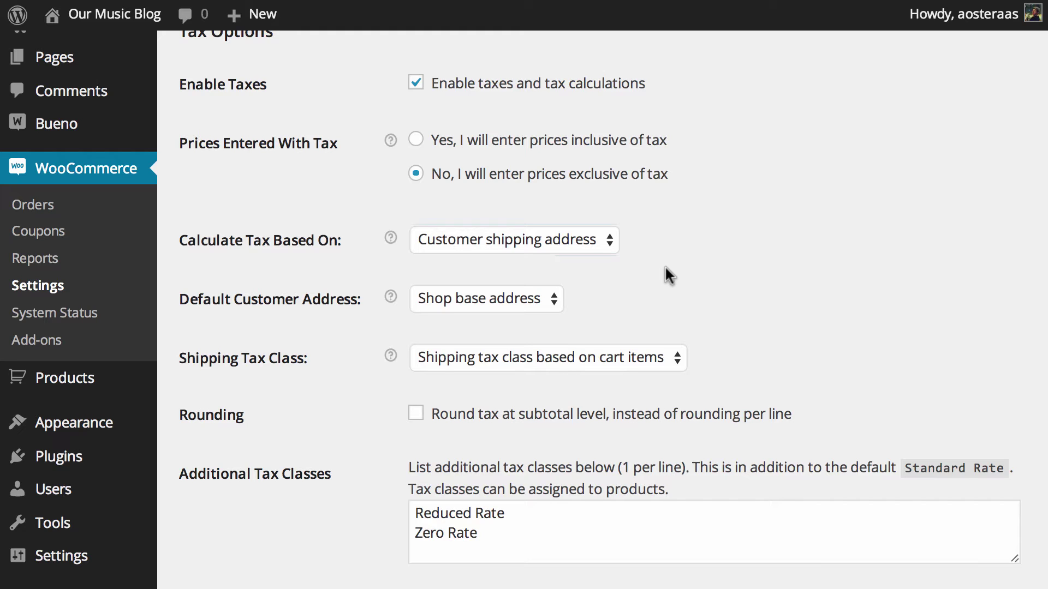
pyautogui.click(555, 303)
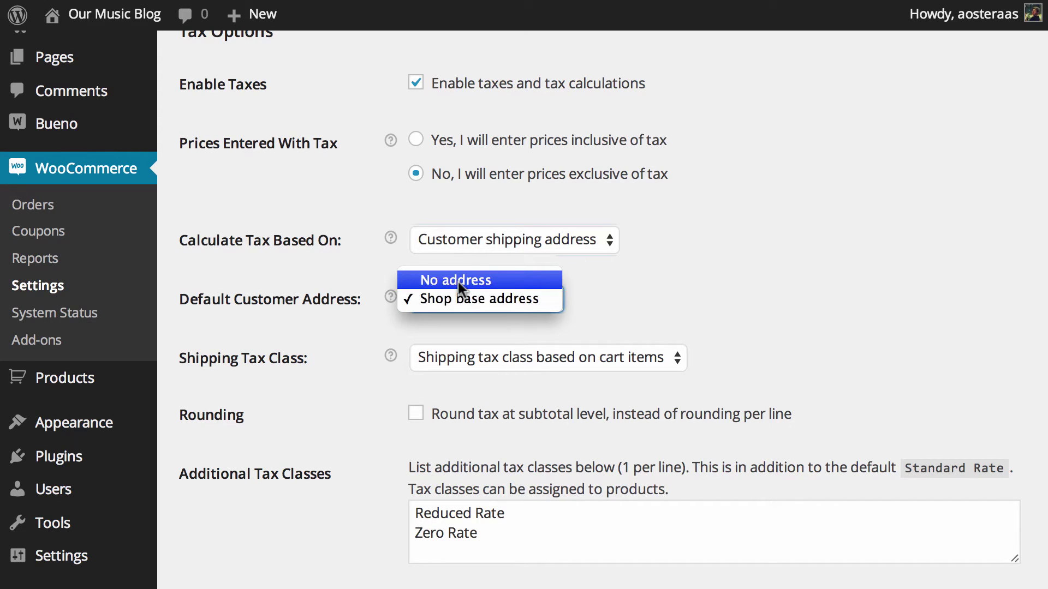
pyautogui.click(457, 300)
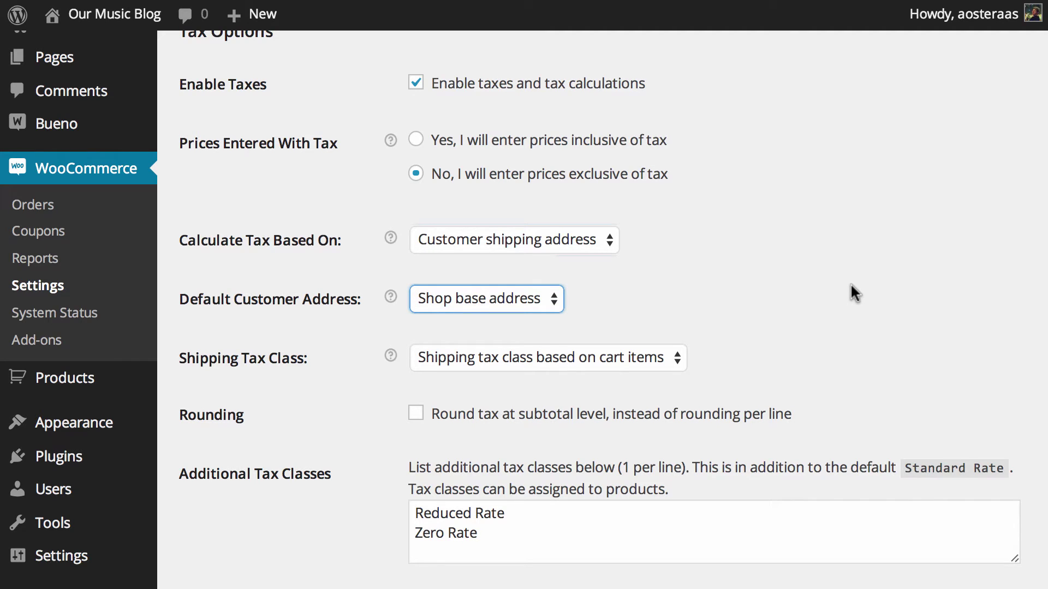
pyautogui.click(851, 284)
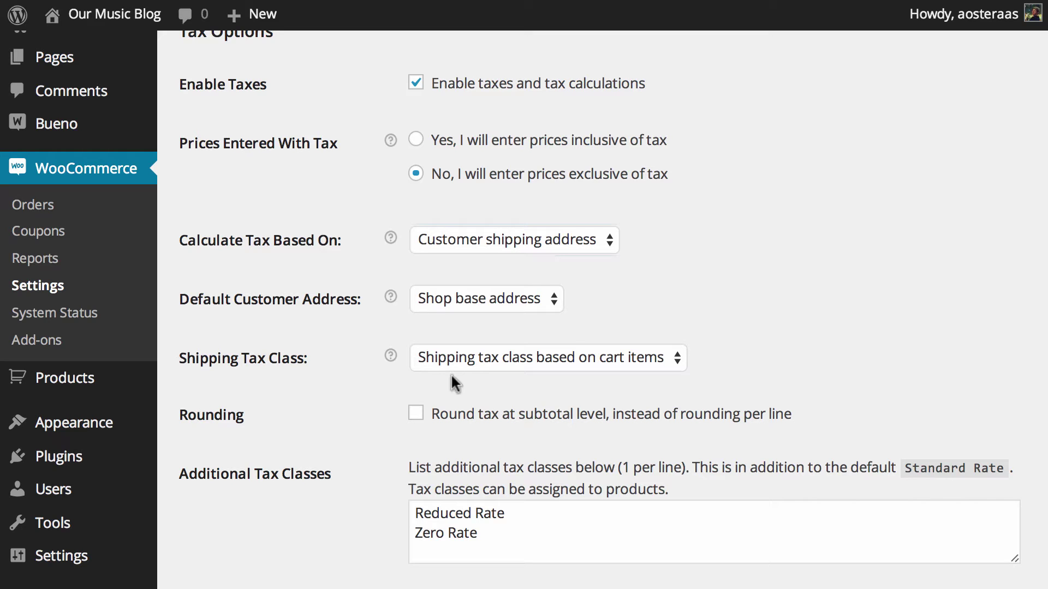
# Keep the shipping tax class based on cart items and round tax at subtotal level
pyautogui.click(505, 357)
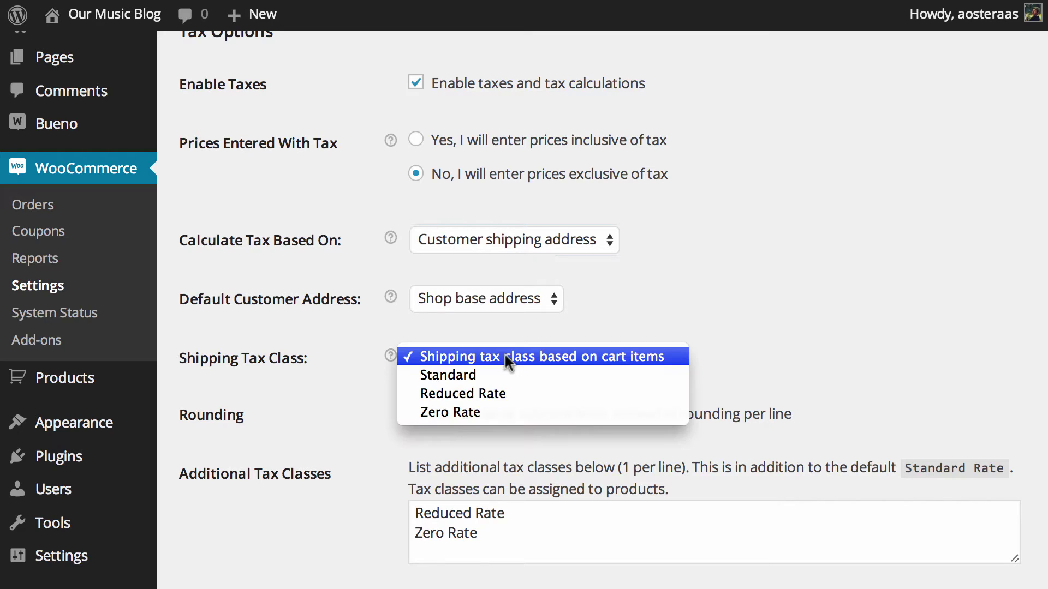
pyautogui.click(447, 365)
pyautogui.click(299, 413)
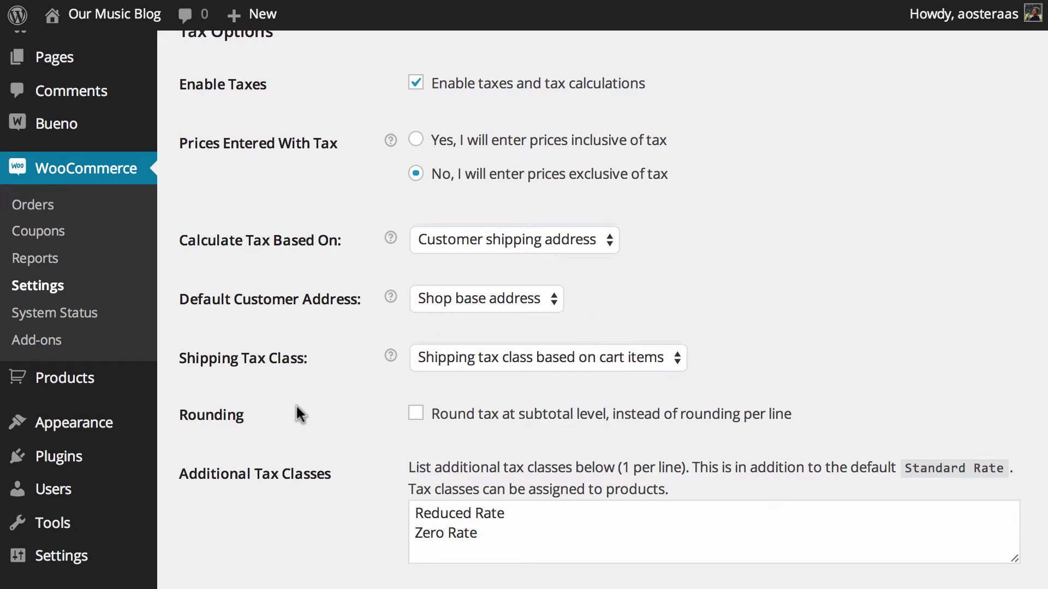
pyautogui.scroll(-3, 338, 418)
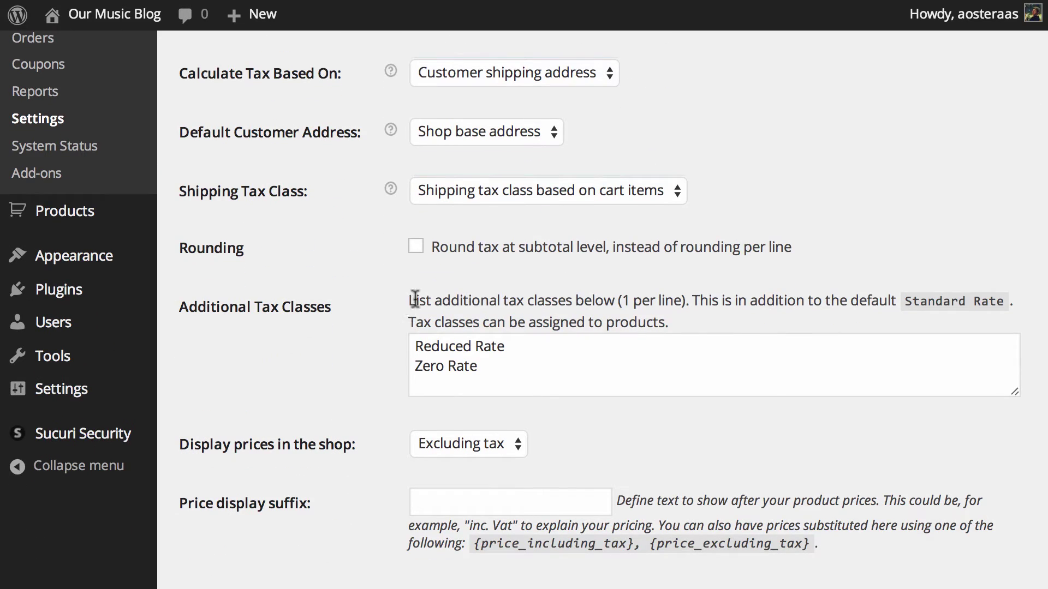
pyautogui.click(630, 258)
# Add 'new tax class' on a new line after Reduced Rate and Zero Rate
pyautogui.scroll(-2, 338, 286)
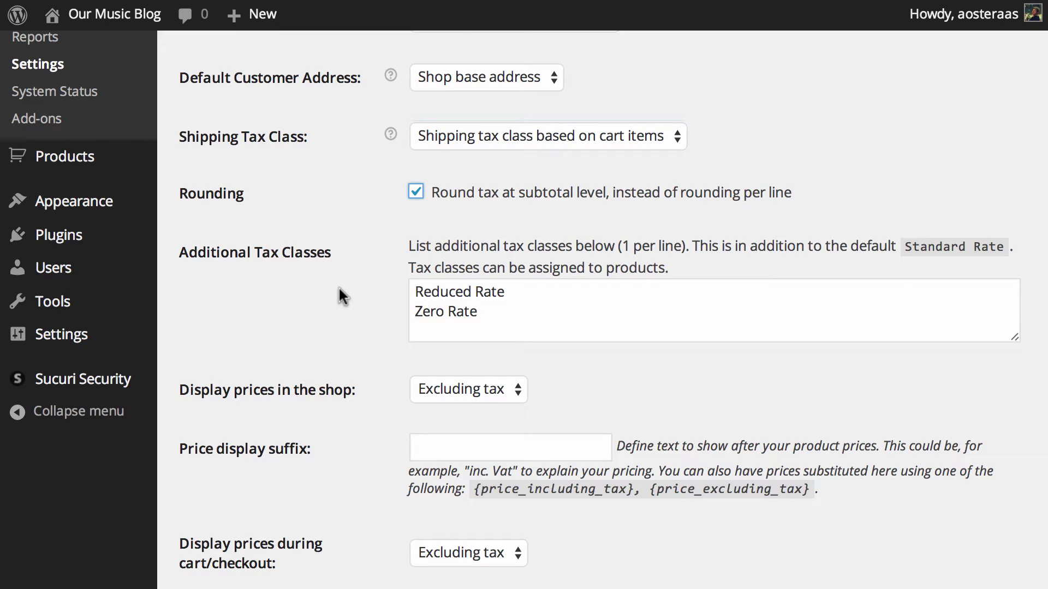
pyautogui.click(480, 135)
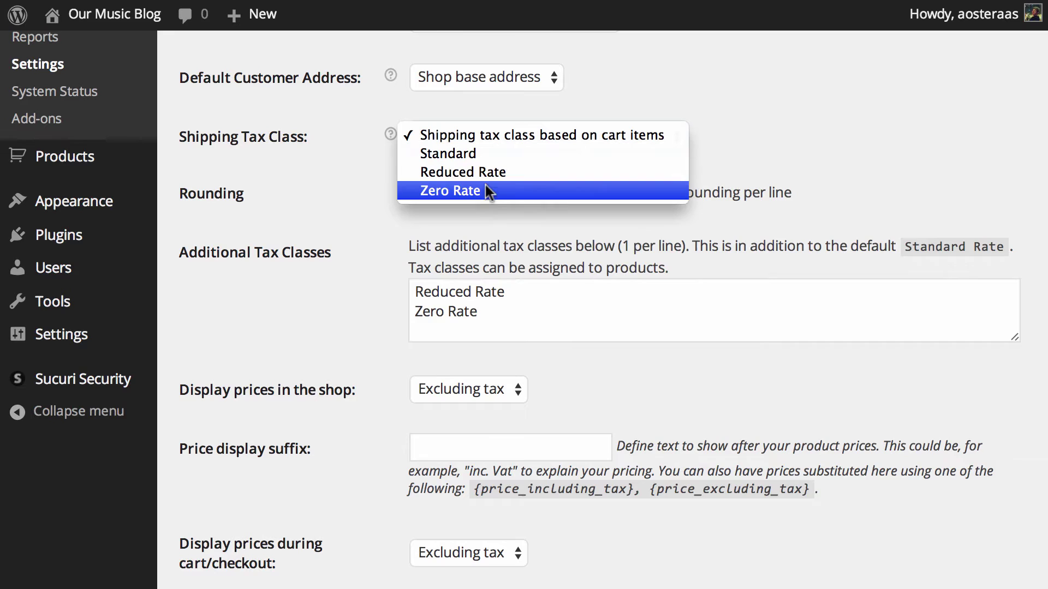
pyautogui.click(496, 360)
pyautogui.click(490, 328)
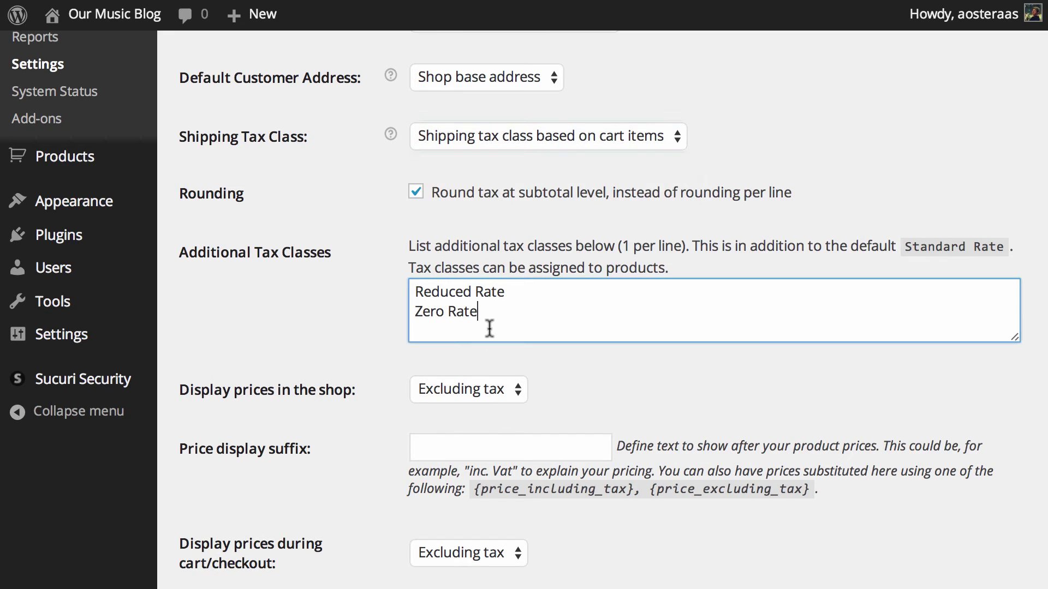
pyautogui.press('Return')
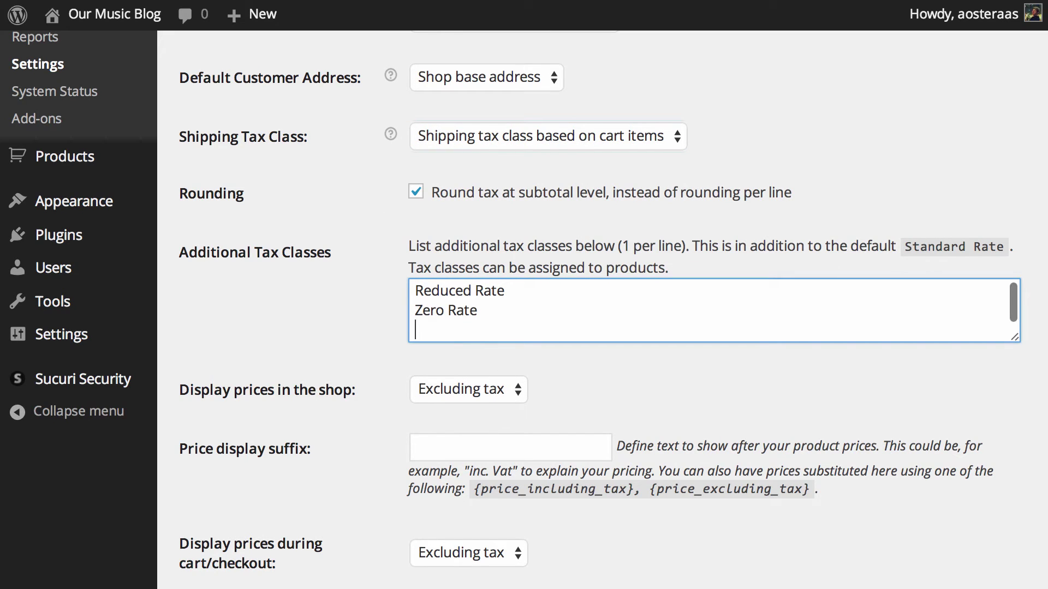
pyautogui.write('new tax class')
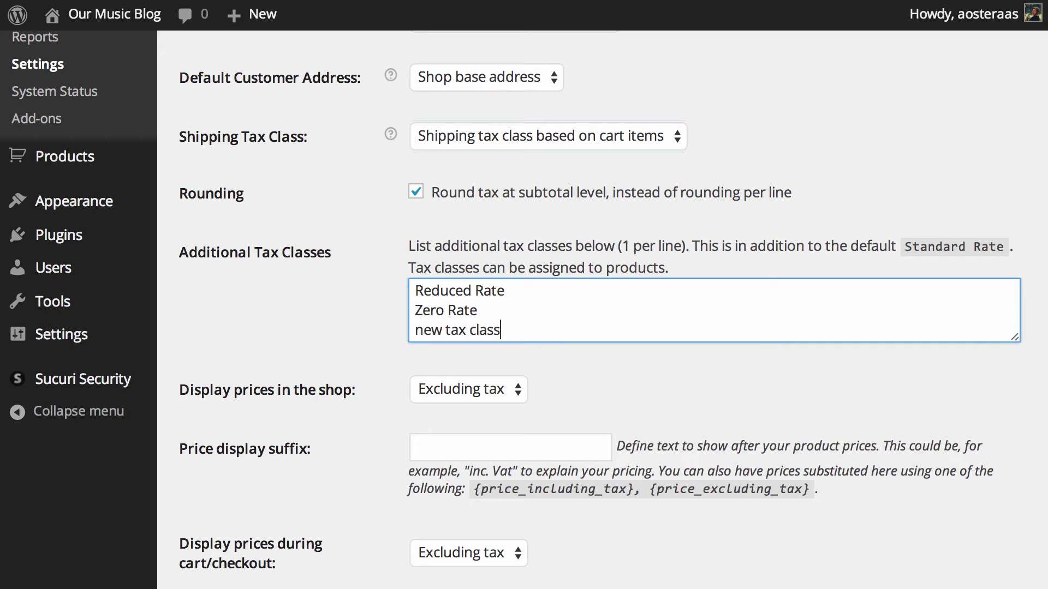
pyautogui.click(367, 269)
pyautogui.click(443, 146)
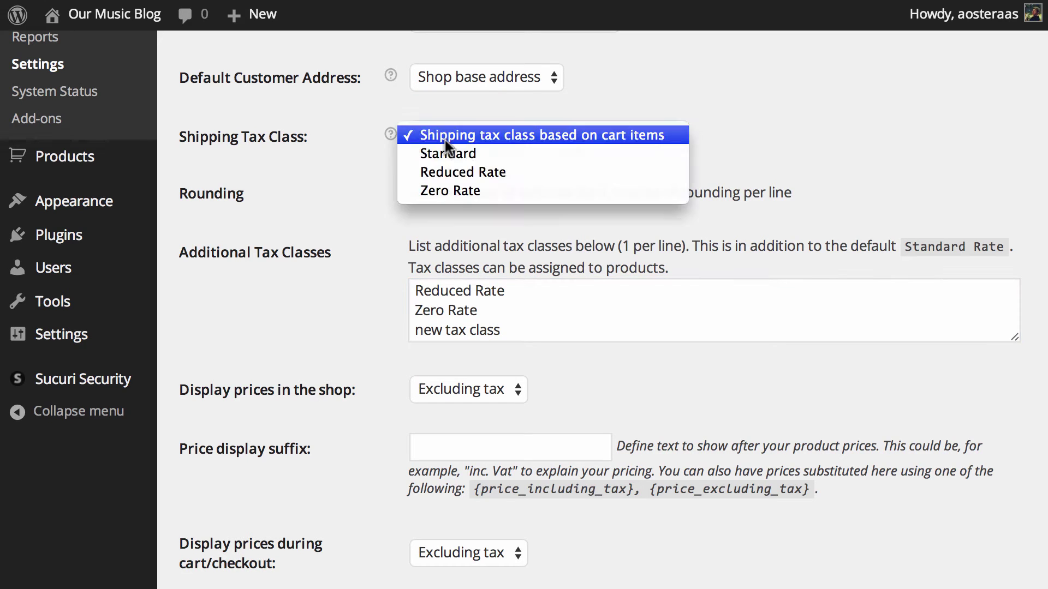
# Set shop prices to display including tax
pyautogui.click(253, 363)
pyautogui.scroll(-4, 384, 367)
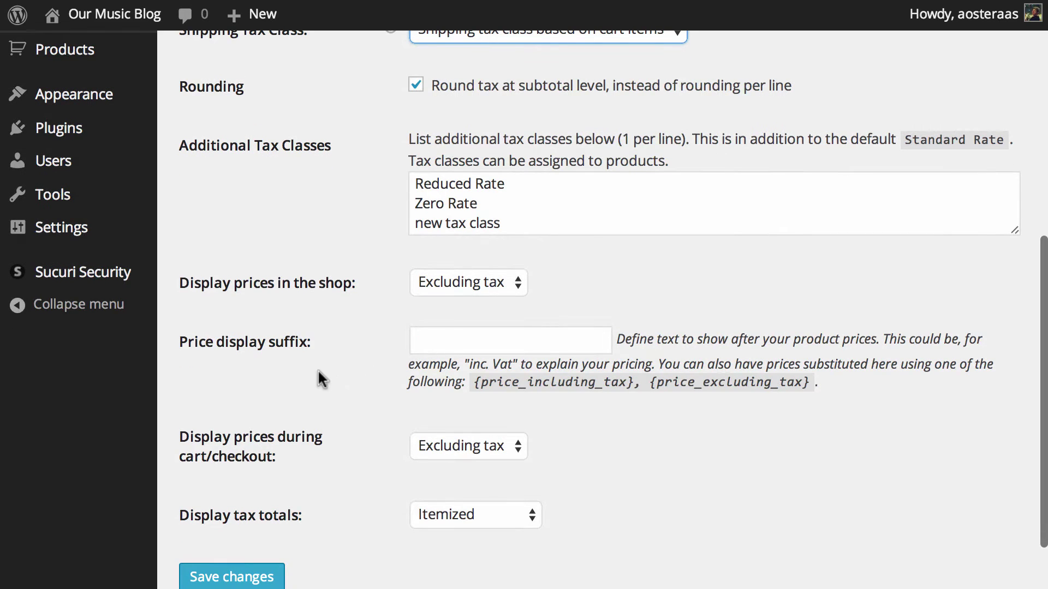
pyautogui.click(382, 321)
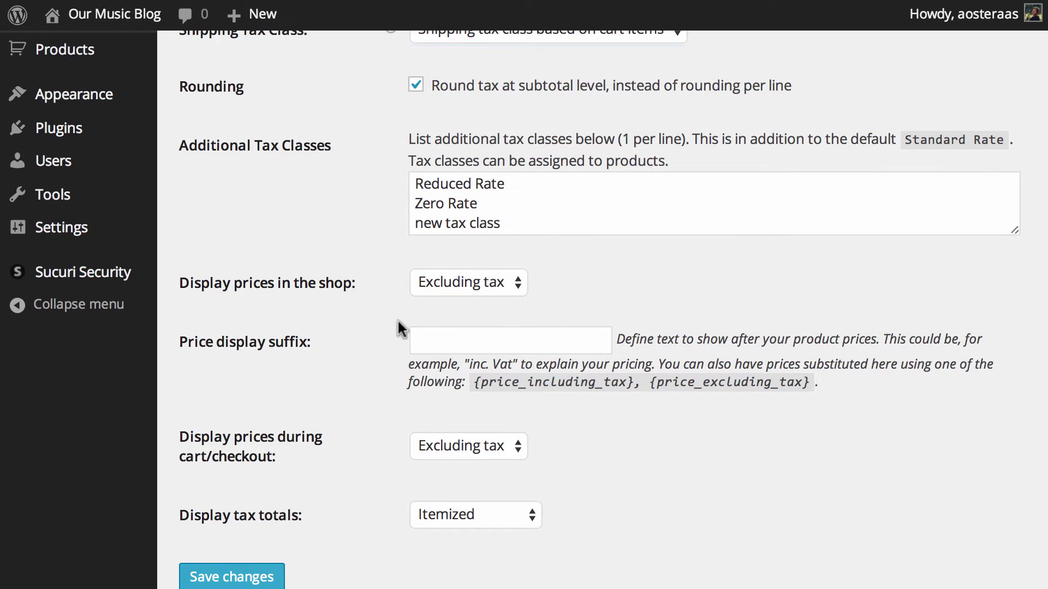
pyautogui.click(455, 290)
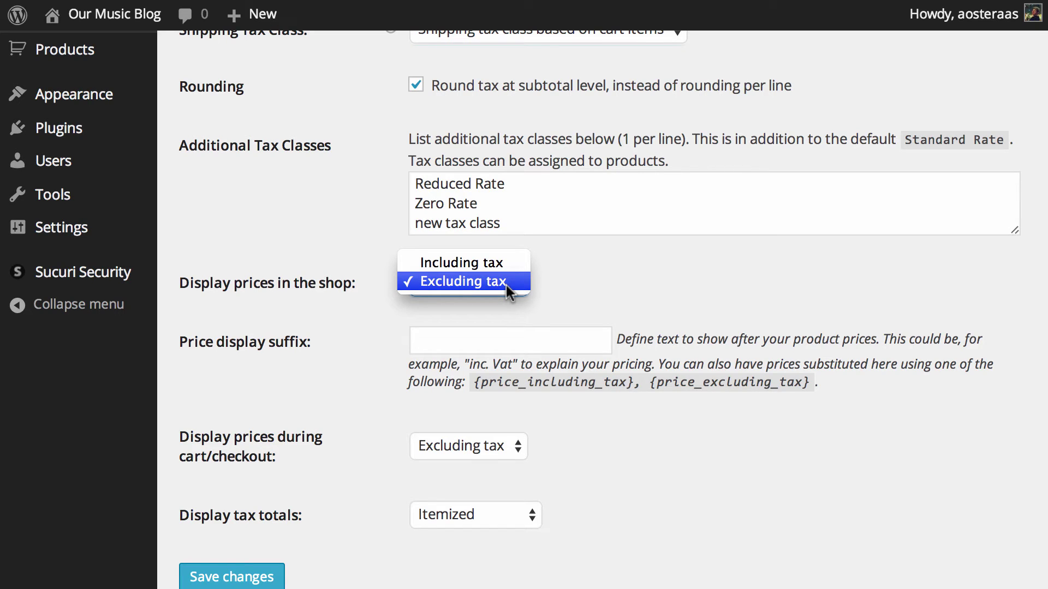
pyautogui.click(467, 261)
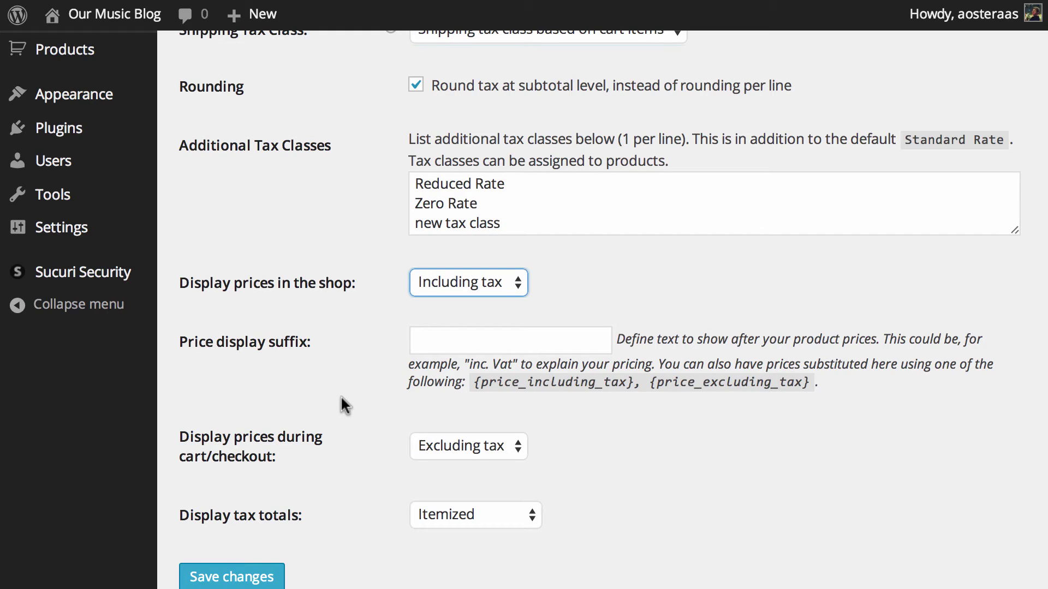
# Enter 'Includes Tax' as the price display suffix
pyautogui.click(485, 340)
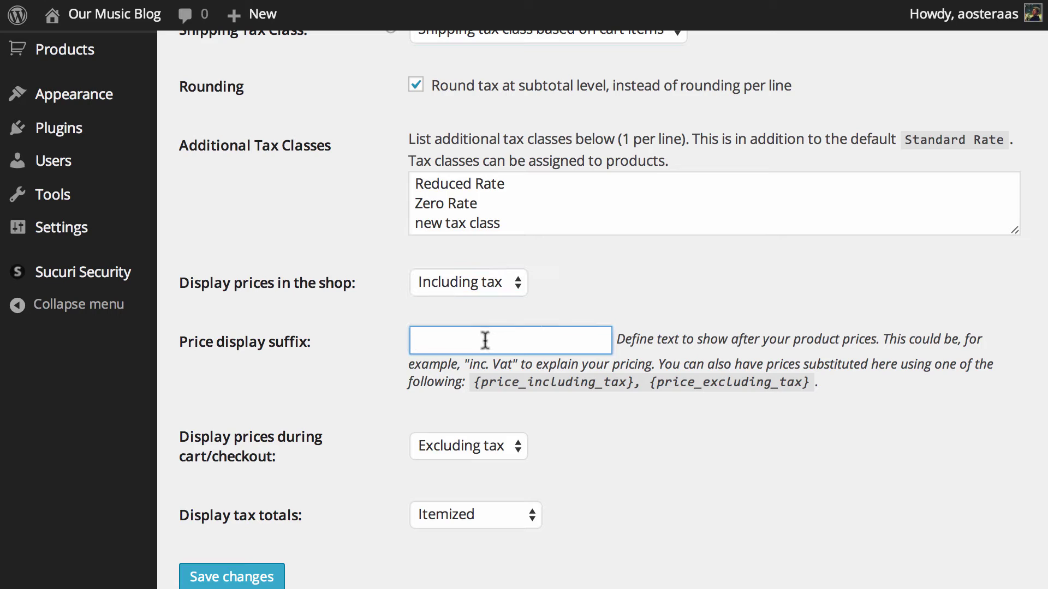
pyautogui.write('Includes Tax')
pyautogui.scroll(-1, 440, 343)
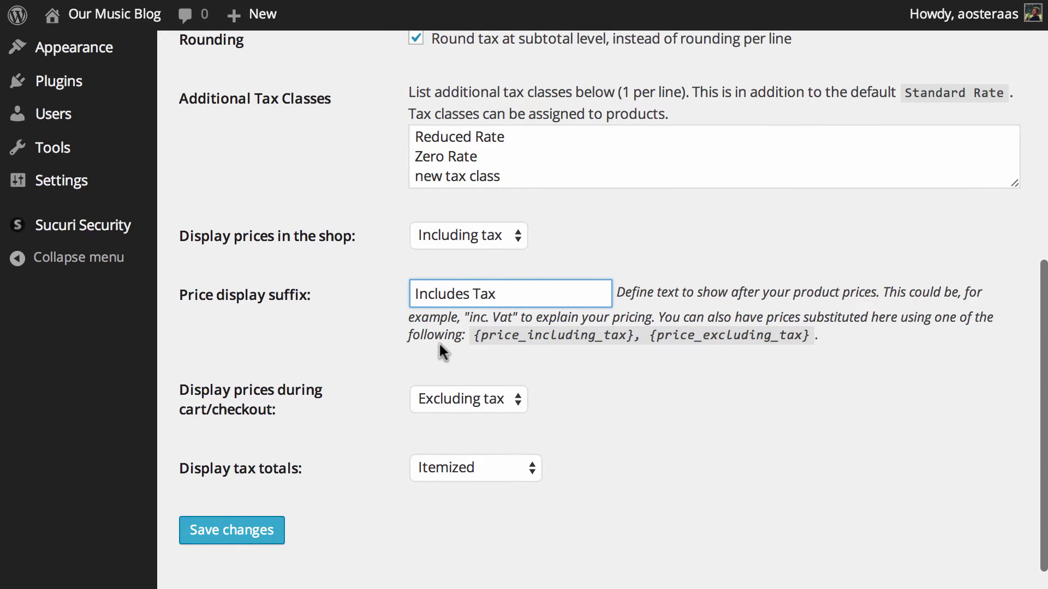
# Set cart/checkout prices to Including tax, keep tax totals Itemized, and save the tax options
pyautogui.click(467, 402)
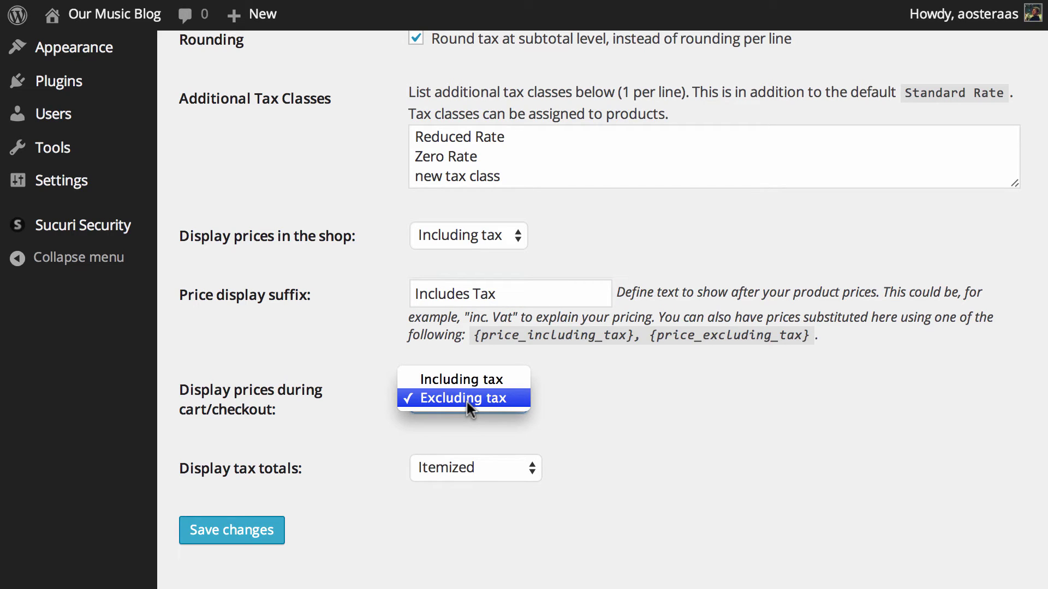
pyautogui.click(447, 379)
pyautogui.click(353, 458)
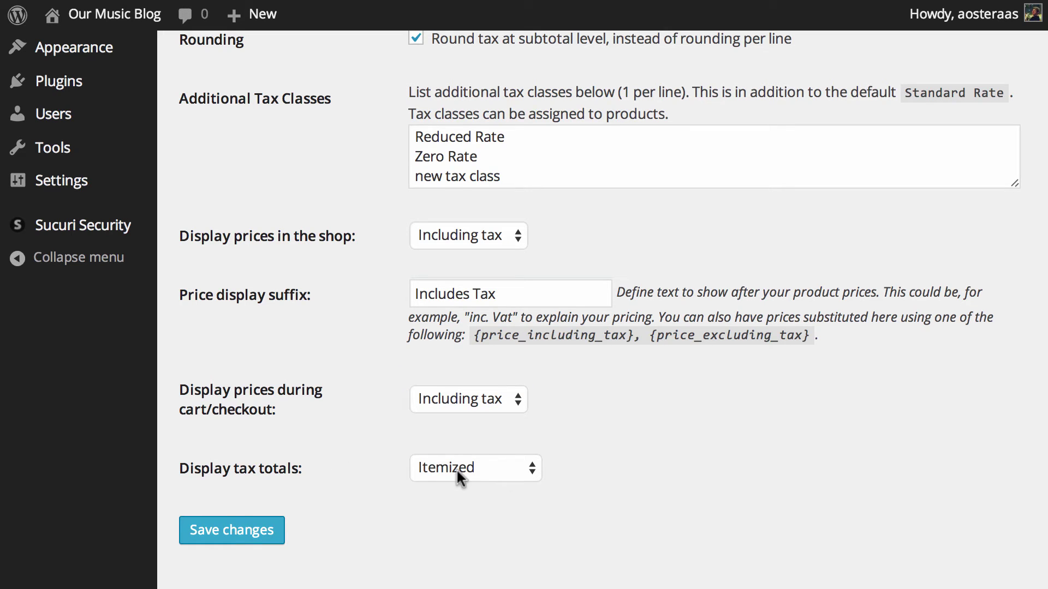
pyautogui.click(507, 478)
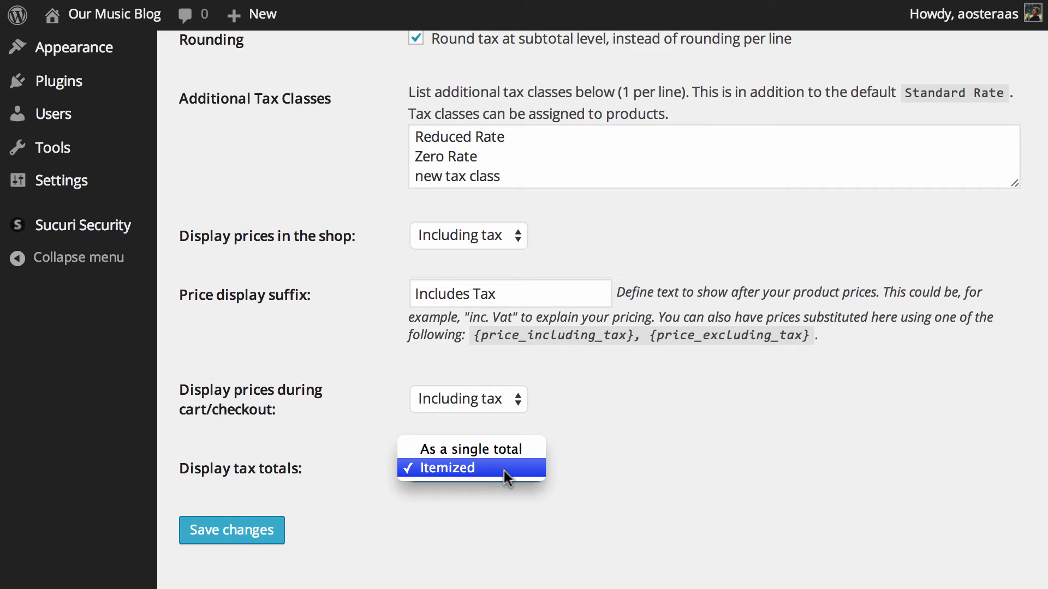
pyautogui.click(506, 466)
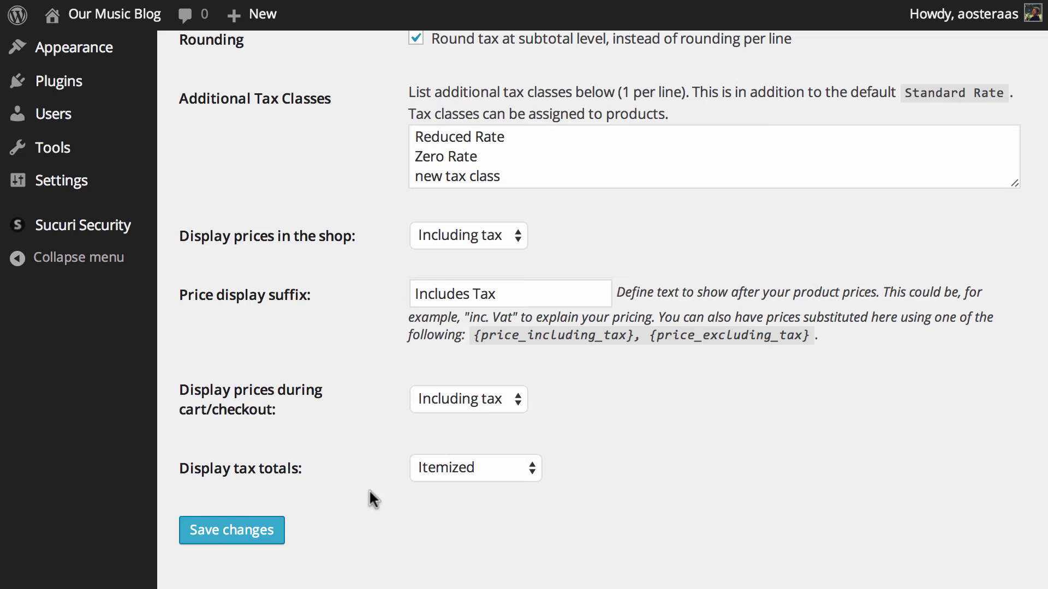
pyautogui.click(235, 530)
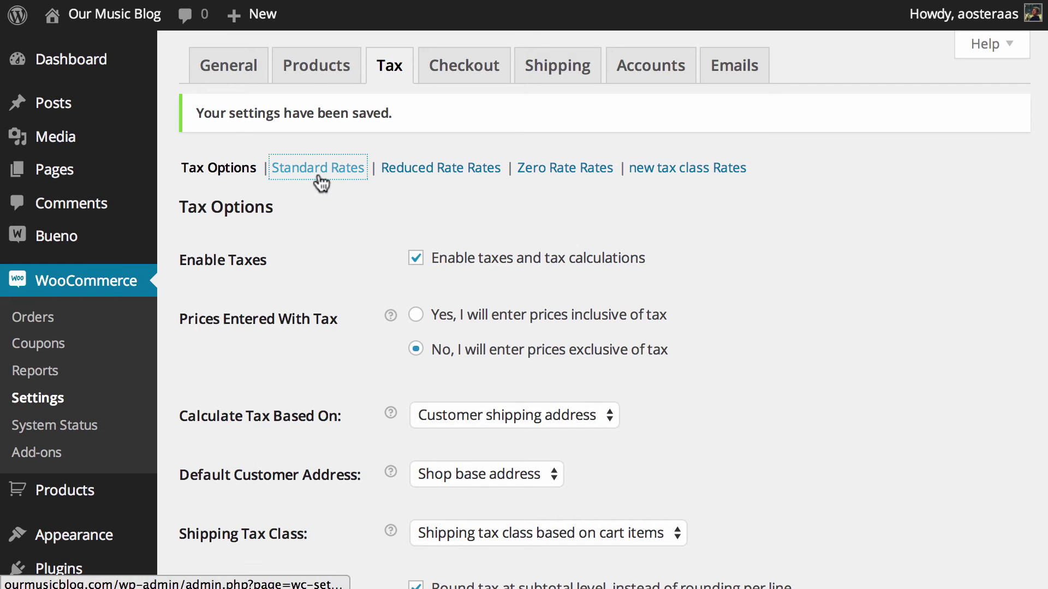
# Open the Standard class rates table and scroll right across its columns
pyautogui.click(319, 176)
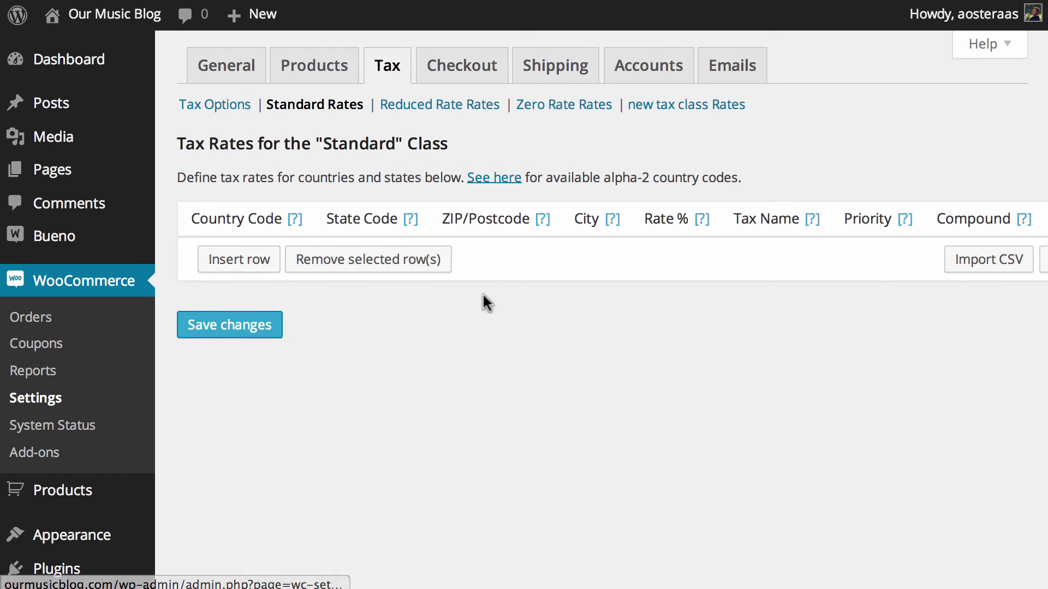
pyautogui.hscroll(3, 484, 293)
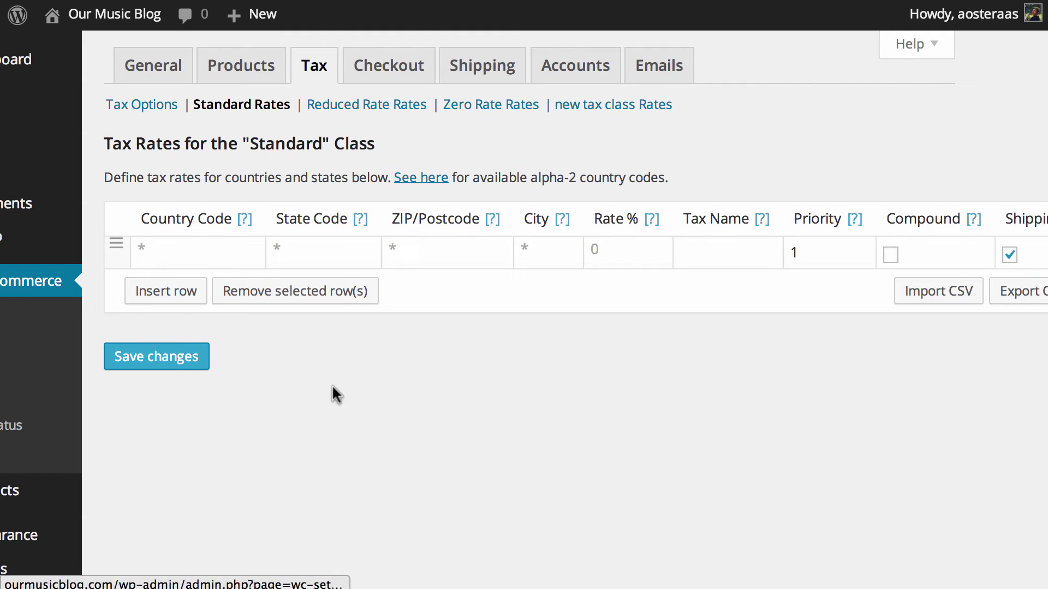
# Fill the Standard rate row with AU, VIC, 3000, Melbourne, rate 10 and name GST
pyautogui.click(162, 252)
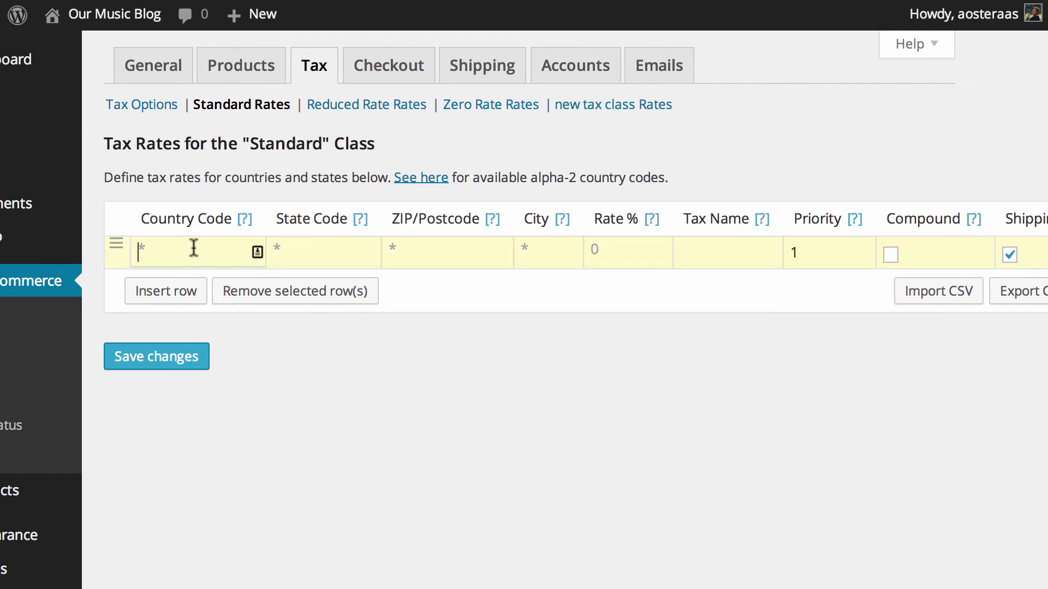
pyautogui.write('AU')
pyautogui.press('Tab')
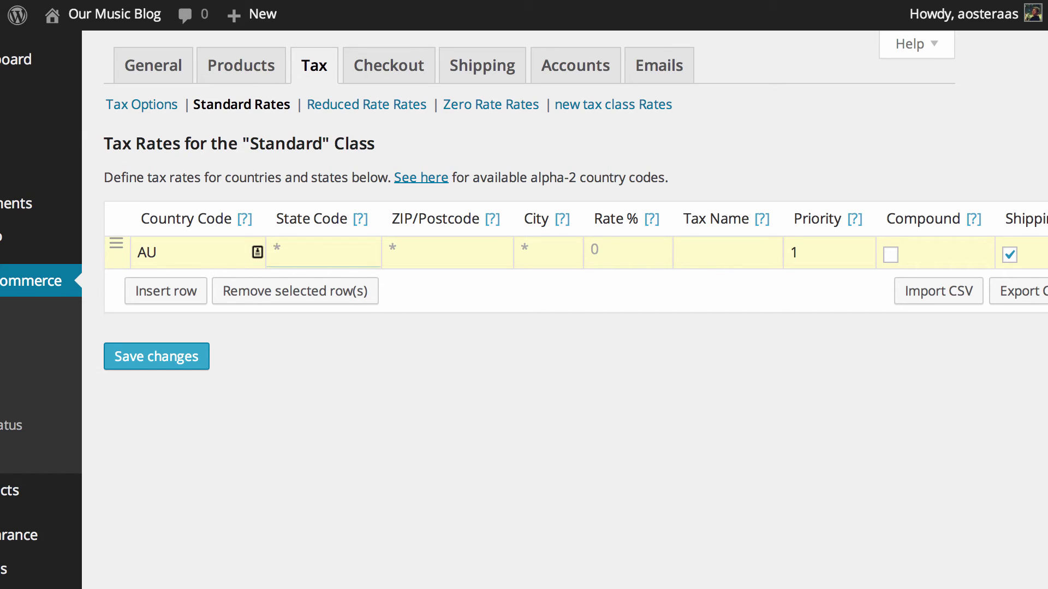
pyautogui.write('VIC')
pyautogui.press('Tab')
pyautogui.write('3000')
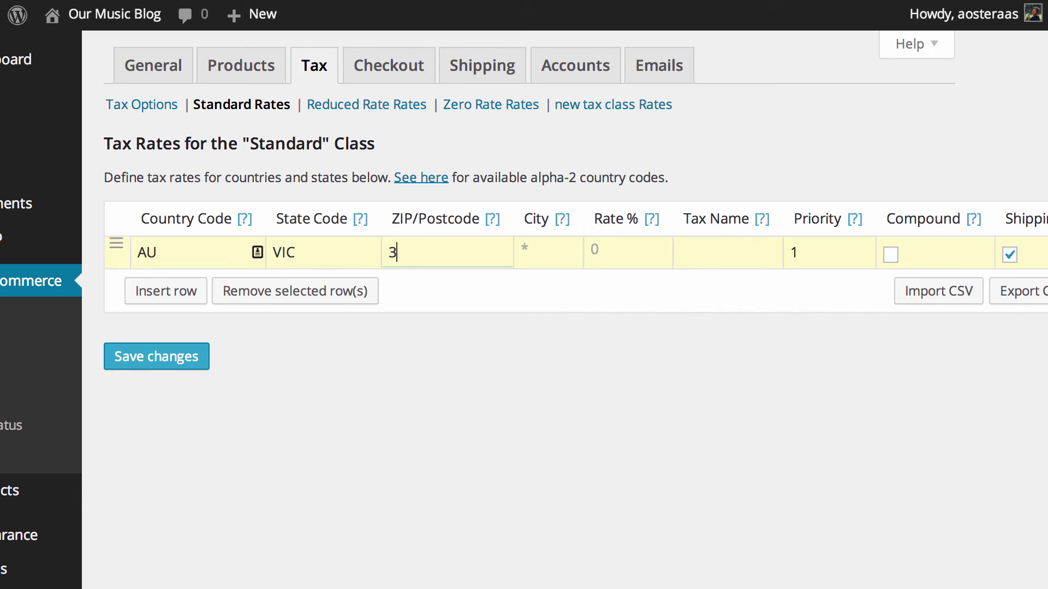
pyautogui.press('Tab')
pyautogui.write('Melbourne')
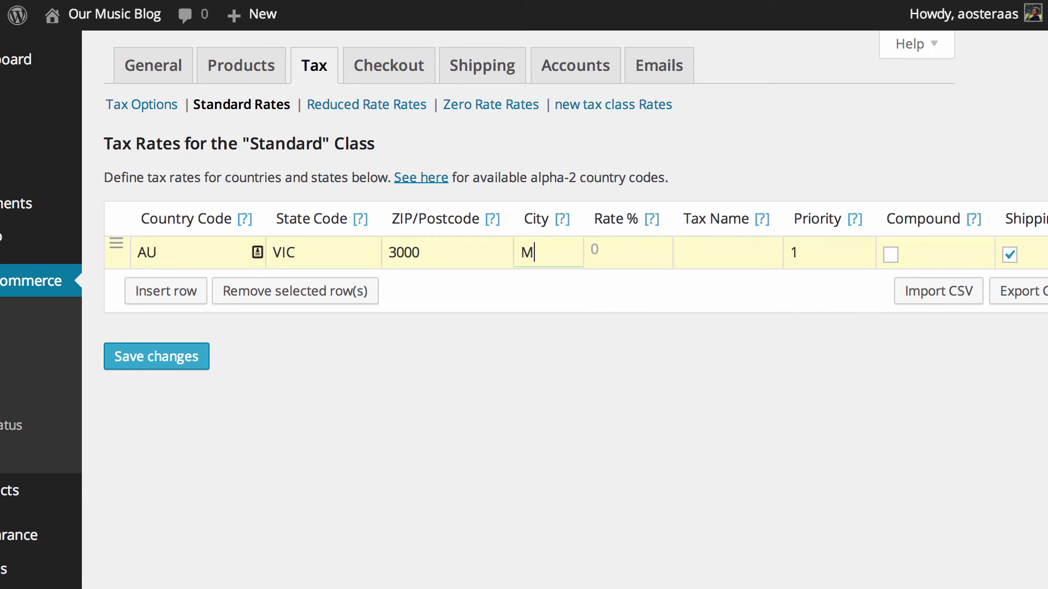
pyautogui.press('Tab')
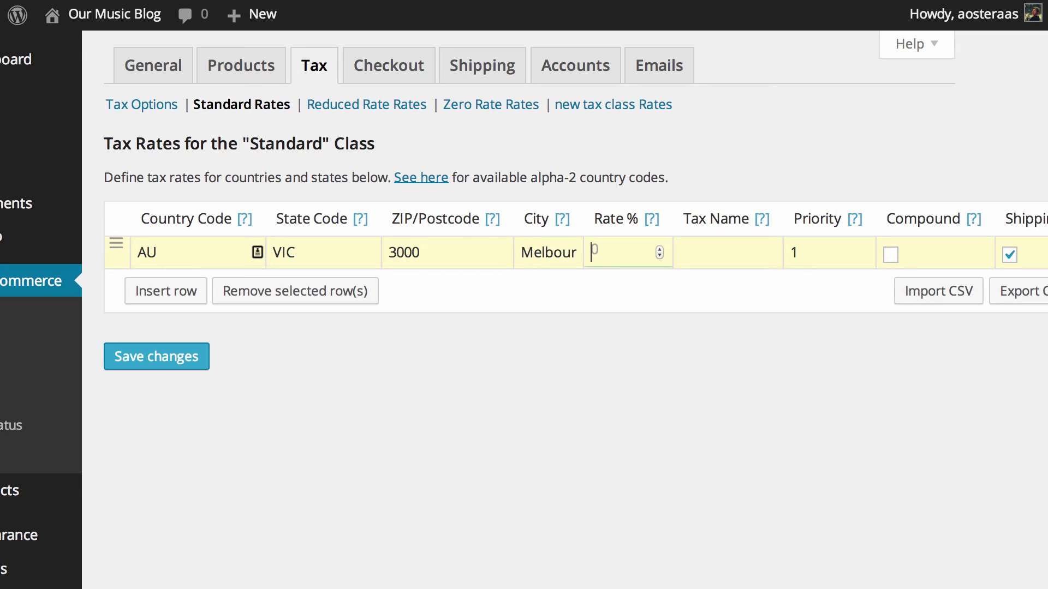
pyautogui.write('10')
pyautogui.press('Tab')
pyautogui.write('GST')
pyautogui.press('Tab')
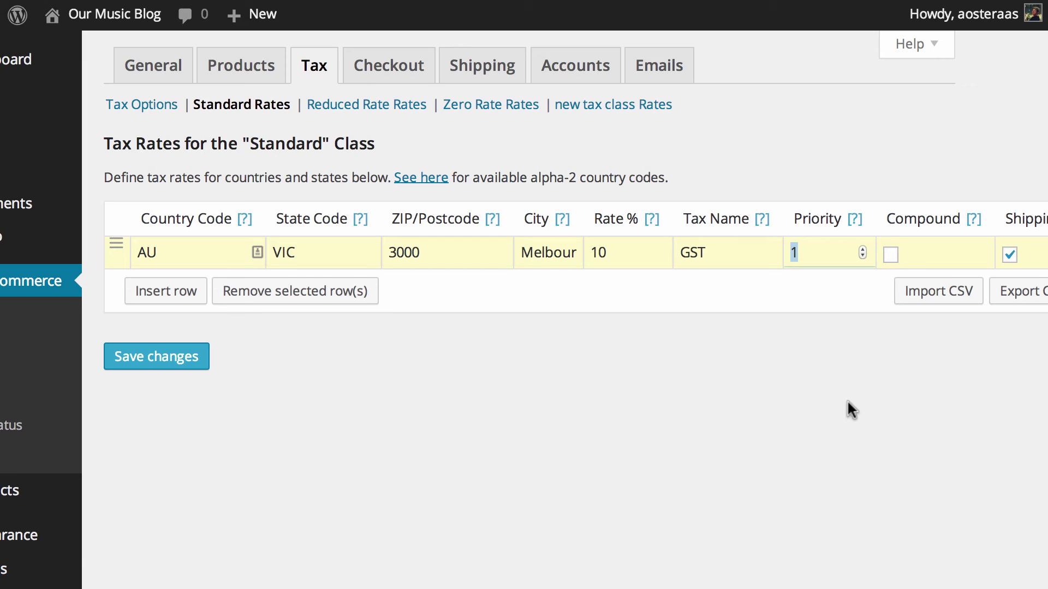
# Untick shipping on the AU/VIC GST row and save the 10% Standard rate
pyautogui.hscroll(2, 591, 329)
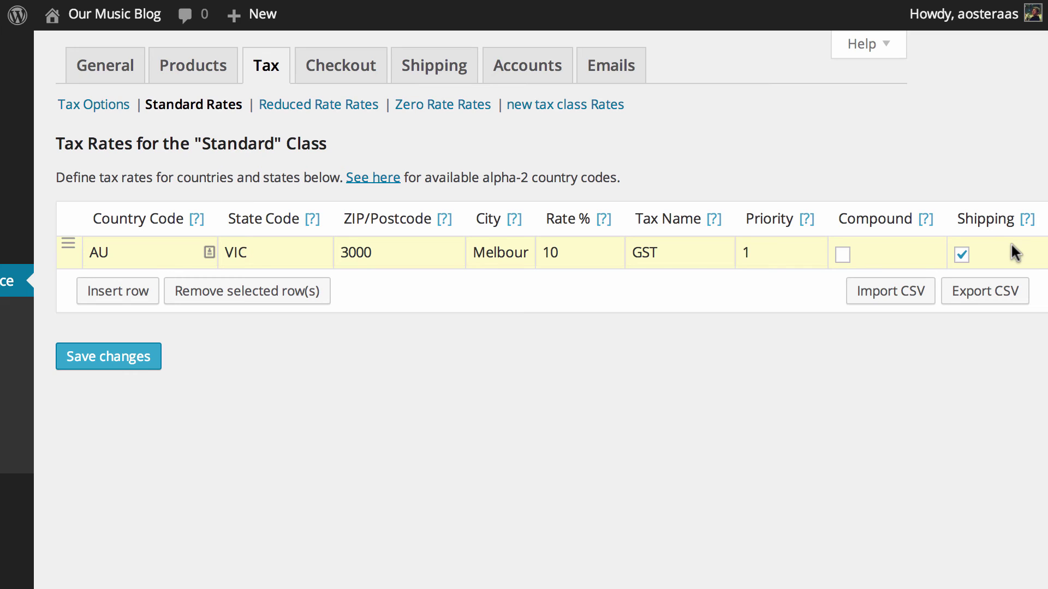
pyautogui.click(963, 255)
pyautogui.click(82, 357)
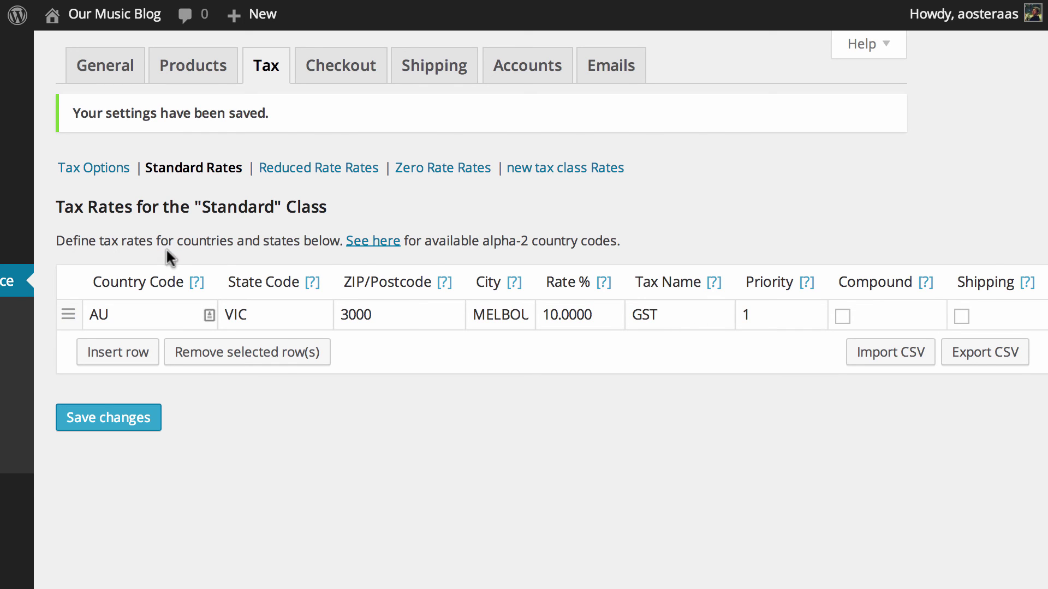
# Open the empty Reduced Rate class rates table and scroll right across its columns
pyautogui.click(319, 166)
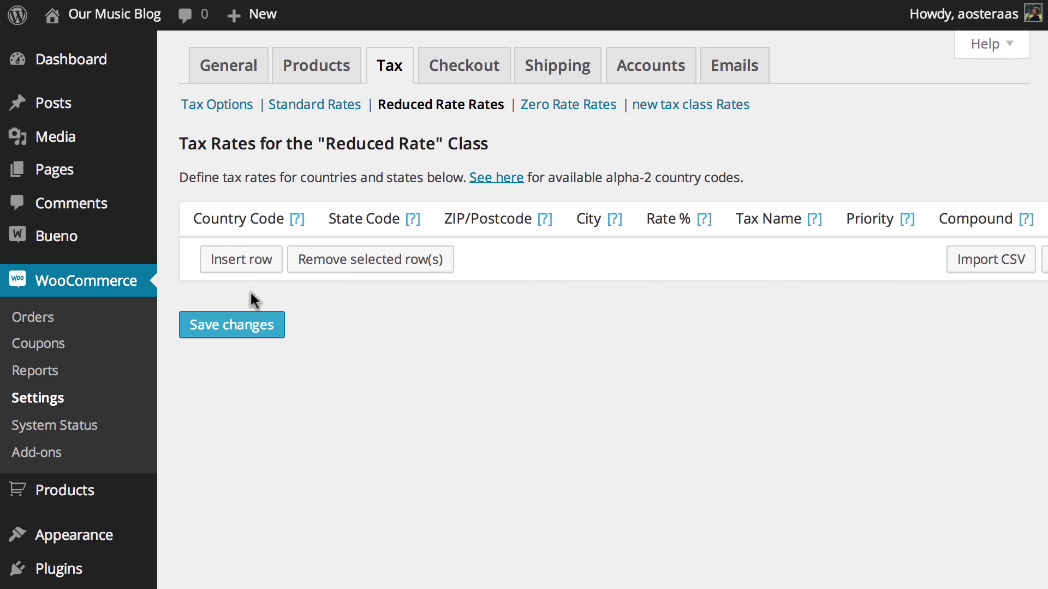
pyautogui.hscroll(3, 227, 289)
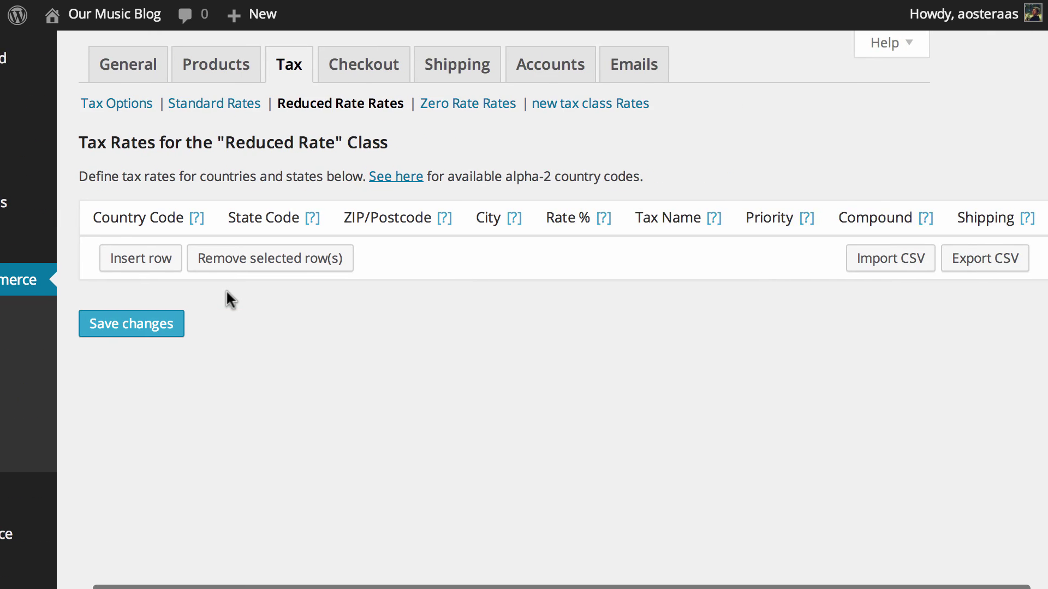